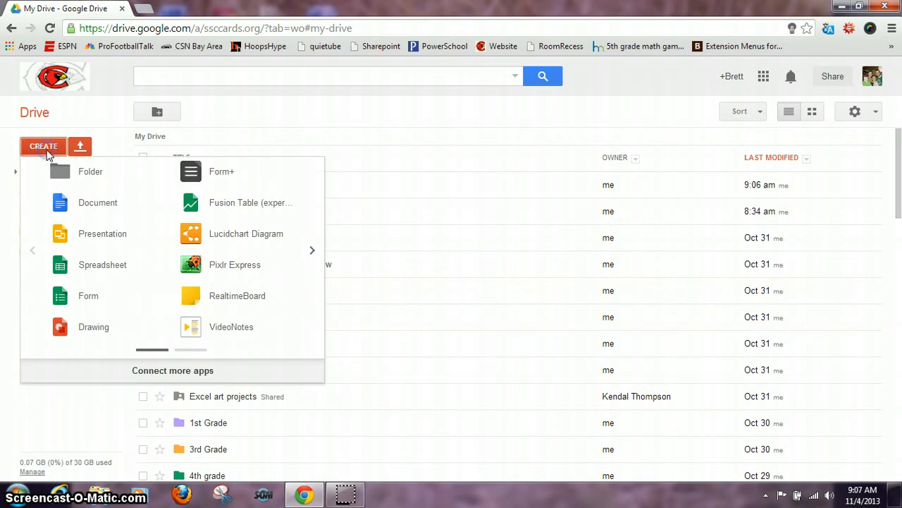
# - Create a new blank spreadsheet from Google Drive
pyautogui.click(101, 262)
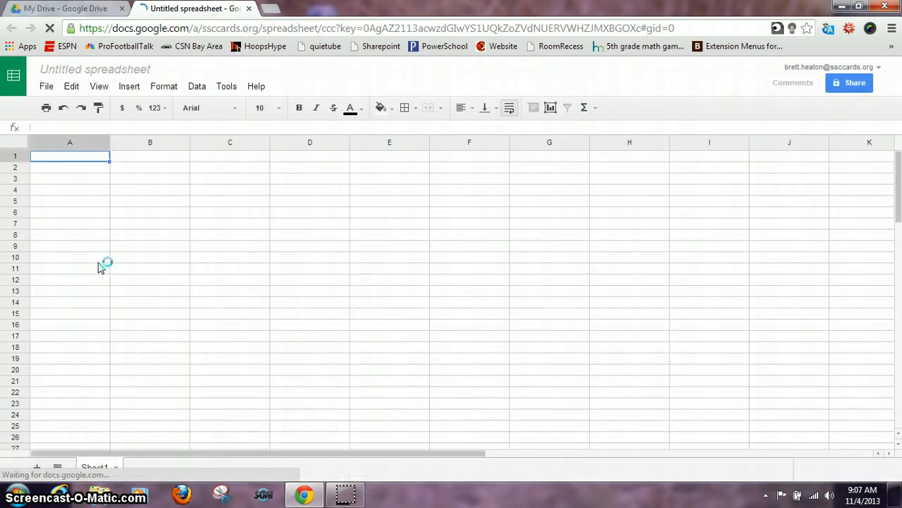
# - Rename the untitled spreadsheet to 'Practice-Roster'
pyautogui.click(108, 71)
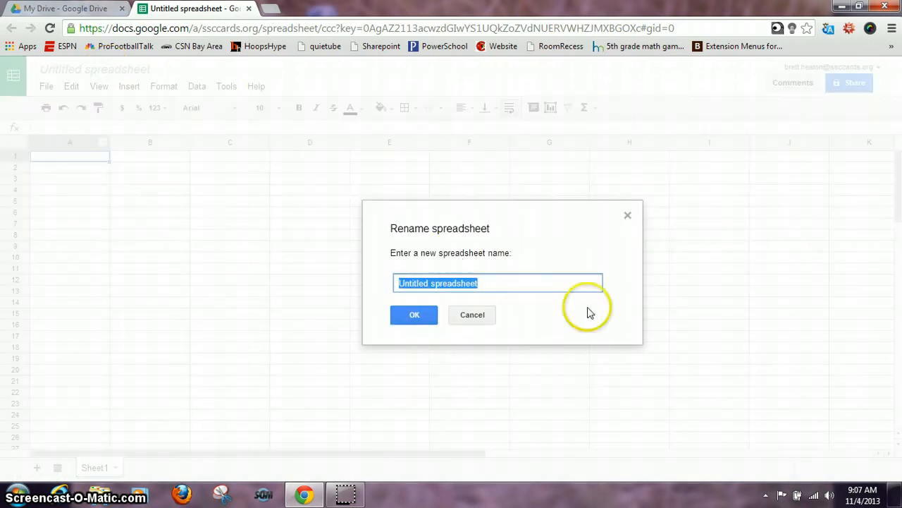
pyautogui.write('Pr')
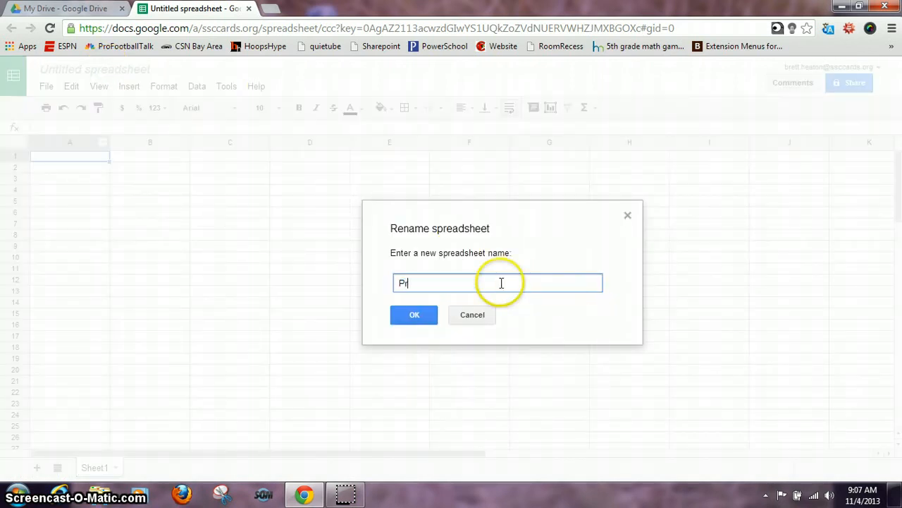
pyautogui.write('actice-Roster')
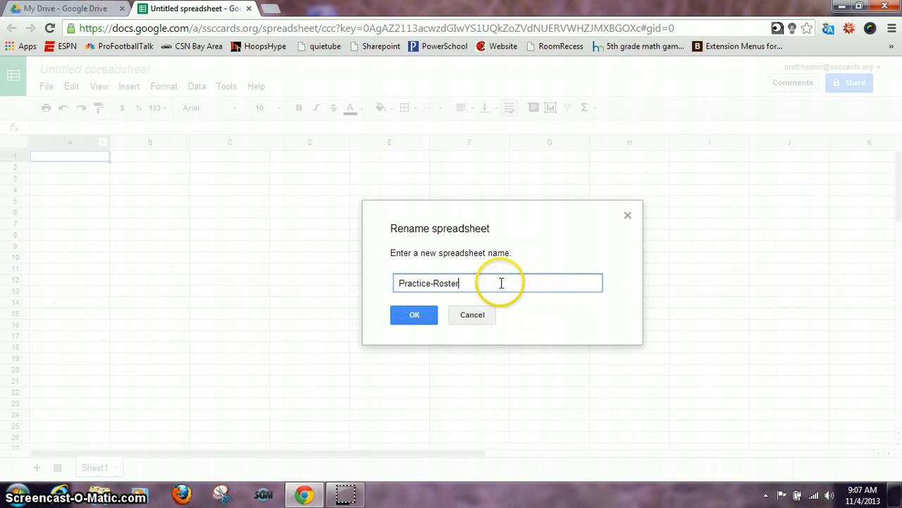
pyautogui.press('Return')
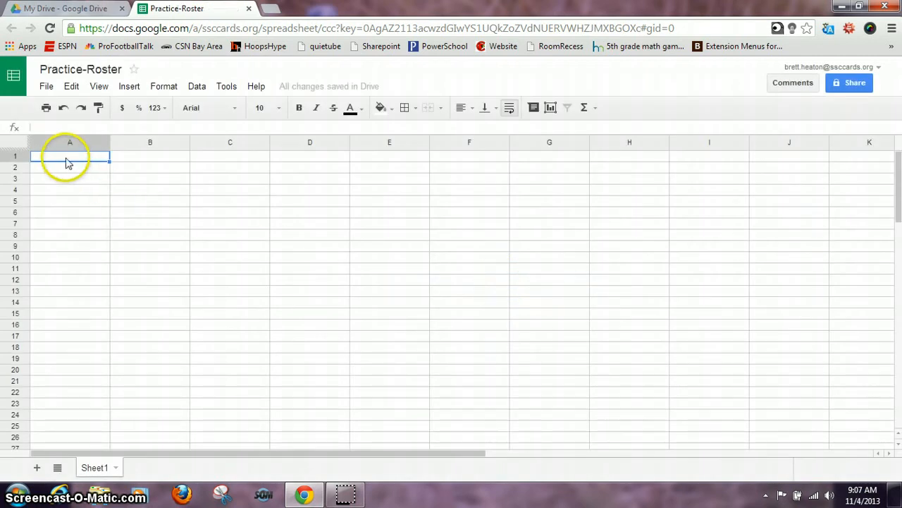
# - Enter headers First Name, Last Name and E-mail Address in cells A1 to C1
pyautogui.write('First N')
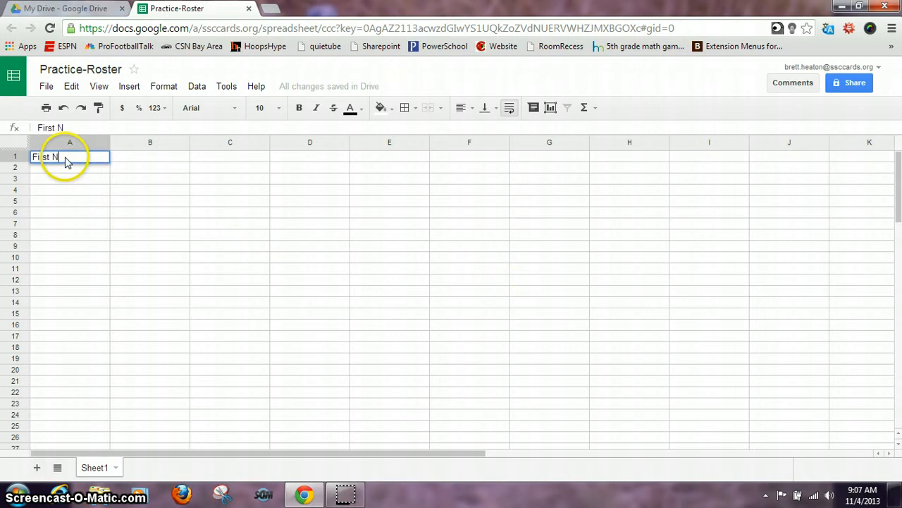
pyautogui.write('ame')
pyautogui.press('Tab')
pyautogui.write('Last ')
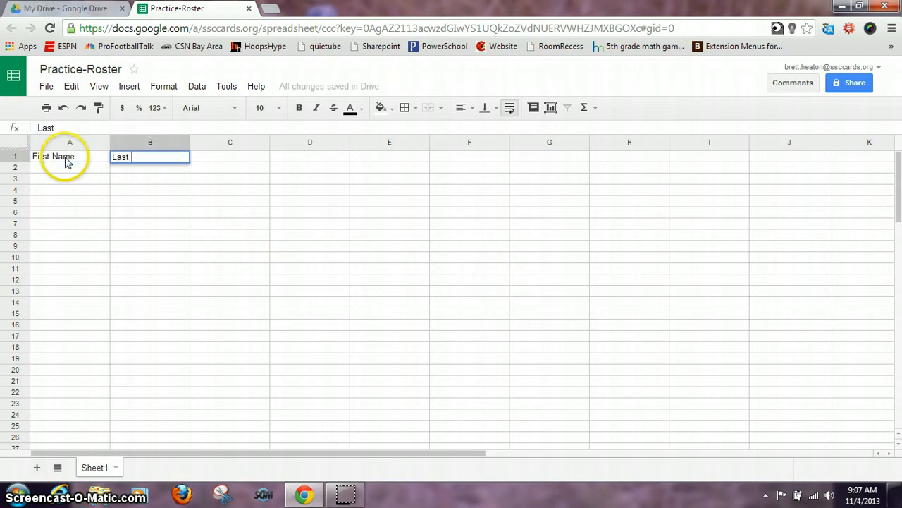
pyautogui.write('Name')
pyautogui.press('Tab')
pyautogui.write('E')
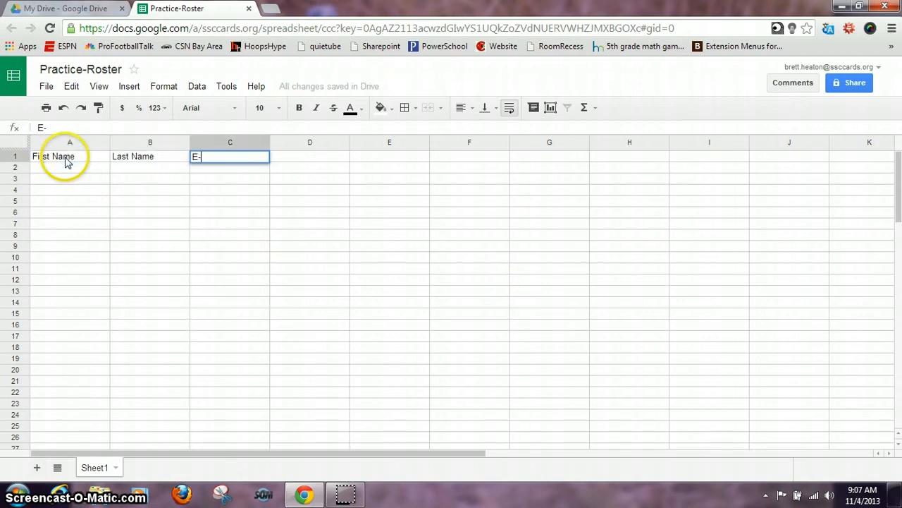
pyautogui.write('-mail Address')
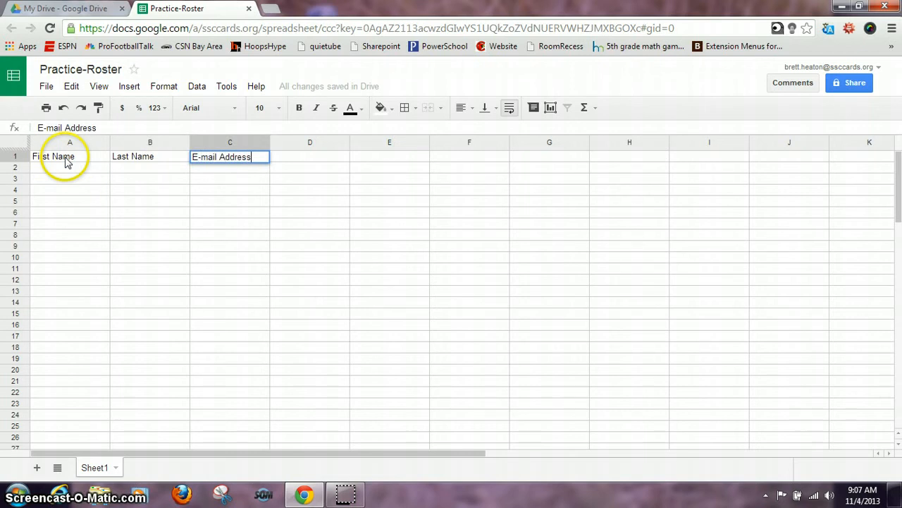
pyautogui.click(310, 161)
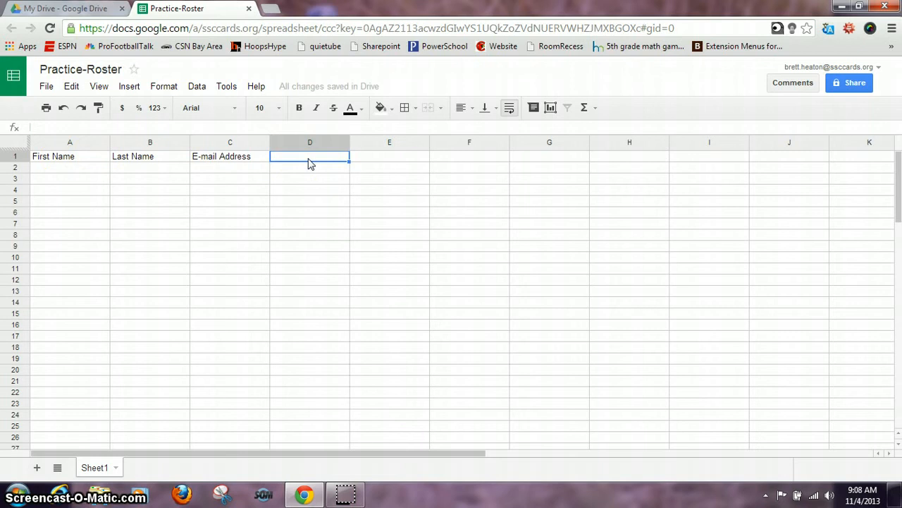
pyautogui.click(92, 168)
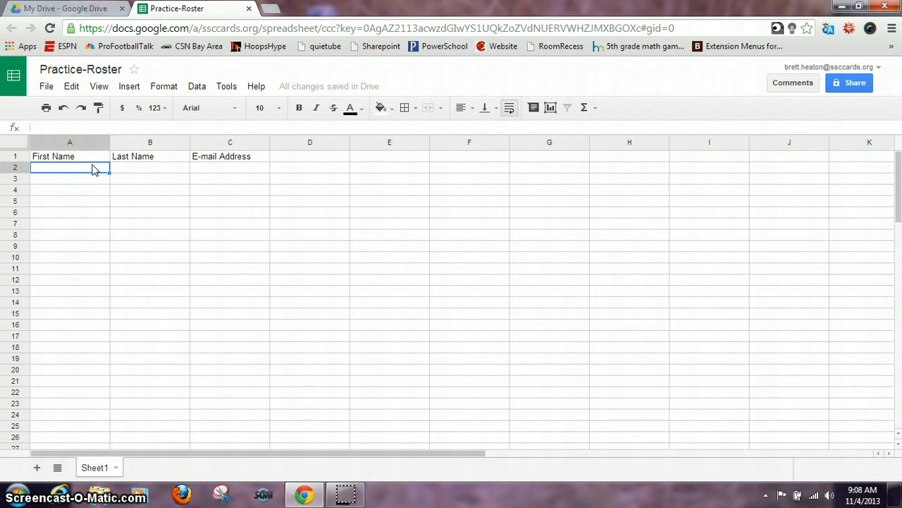
# - Fill row 2 with the first student's first name, last name and school e-mail
pyautogui.press('Tab')
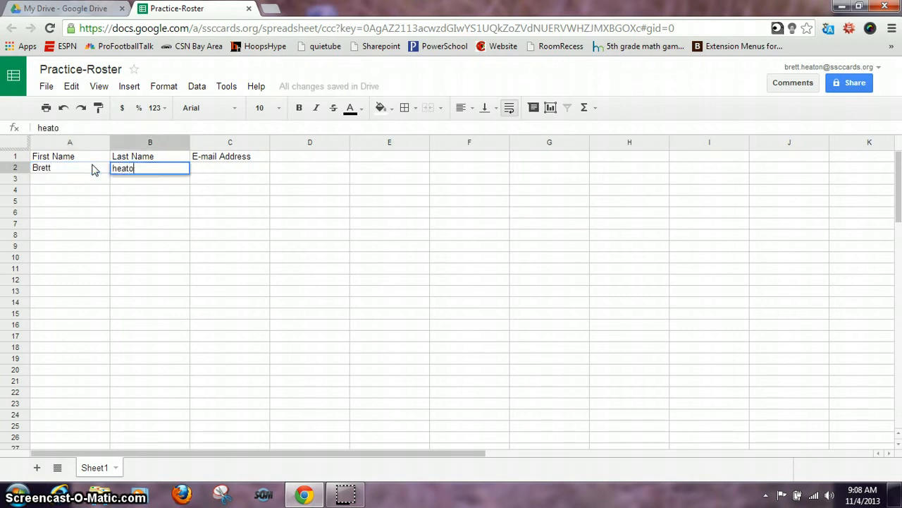
pyautogui.write('Heaton')
pyautogui.press('Tab')
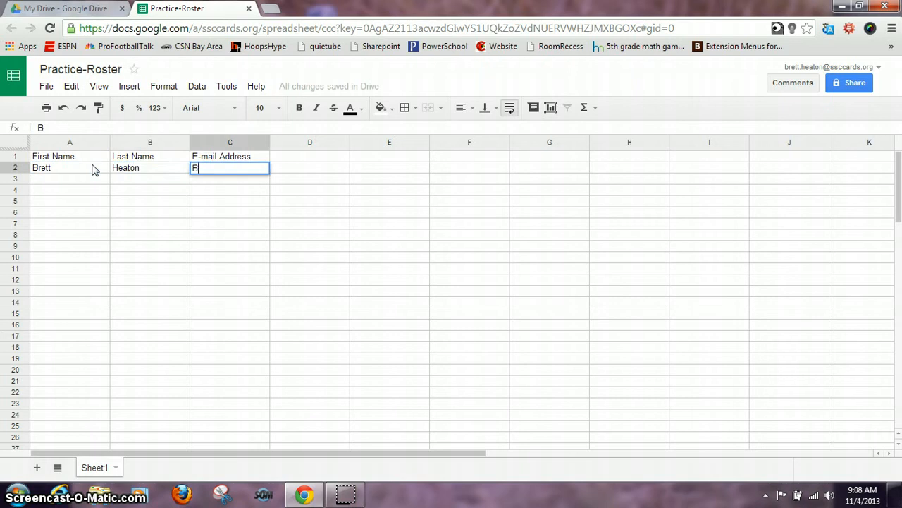
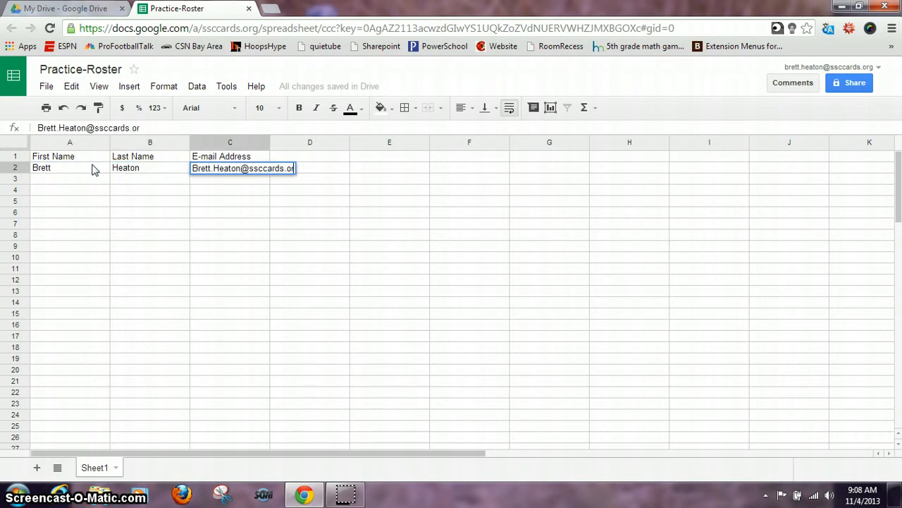
pyautogui.press('Tab')
# - Fill row 3 with the second student's first name, last name and school e-mail
pyautogui.click(63, 187)
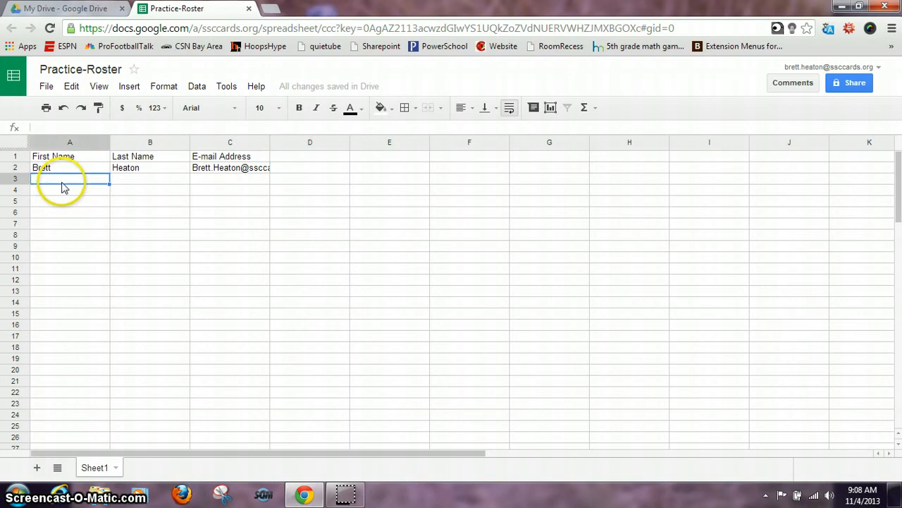
pyautogui.write('Cov')
pyautogui.press('Tab')
pyautogui.write('Stu')
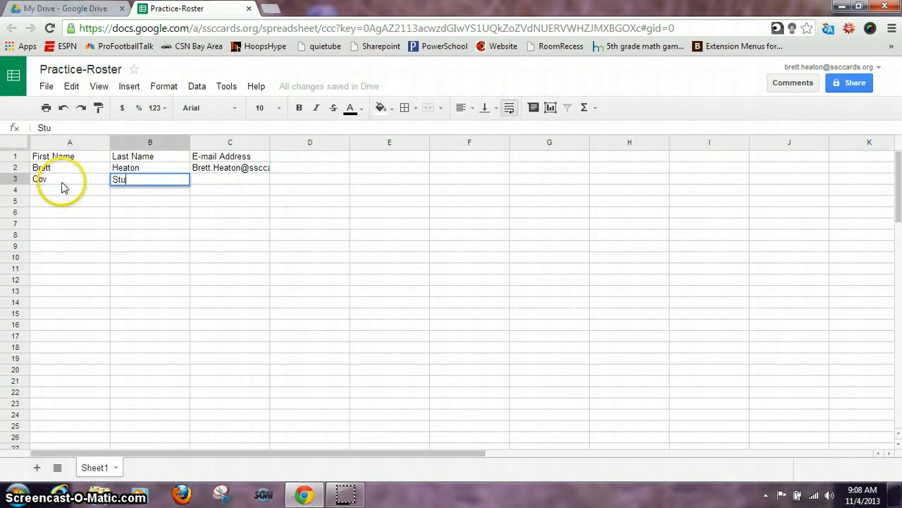
pyautogui.press('Tab')
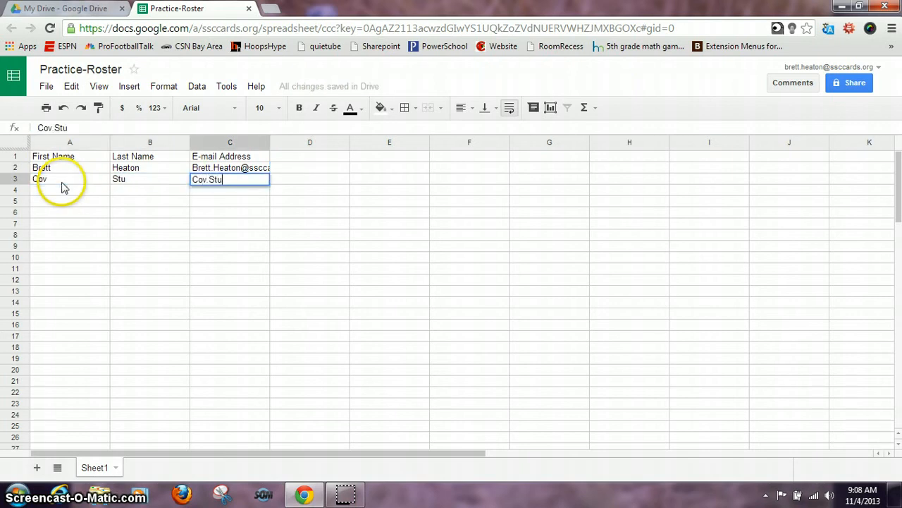
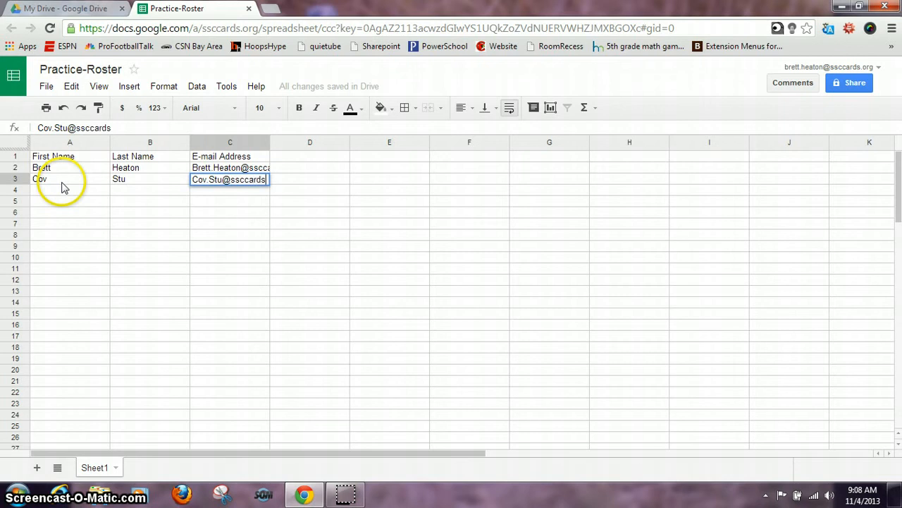
pyautogui.click(246, 203)
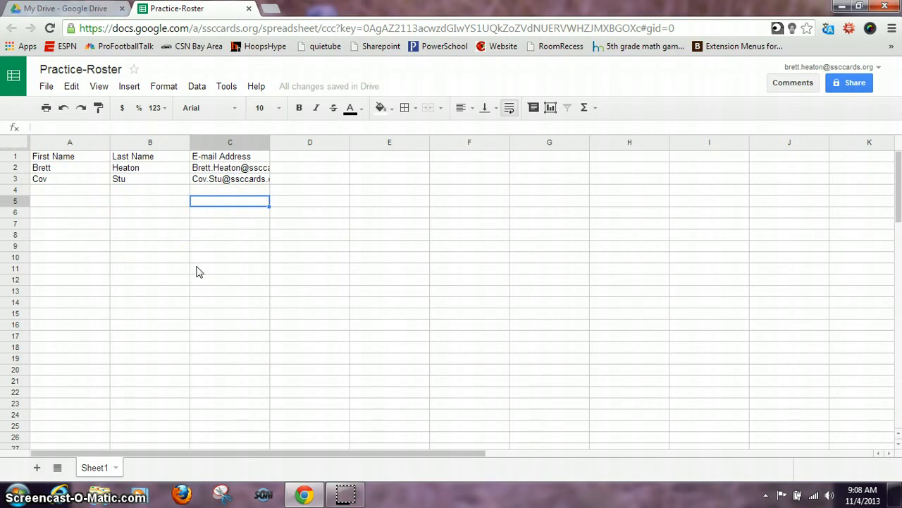
pyautogui.click(130, 88)
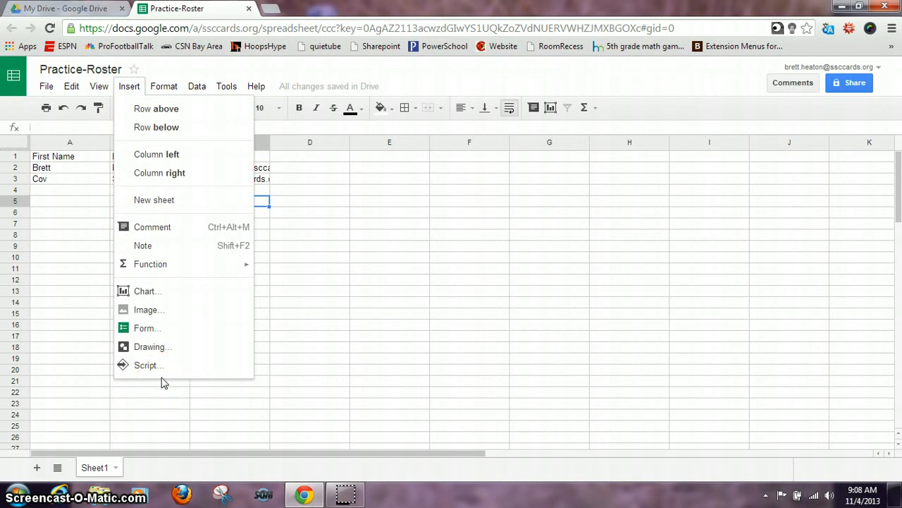
# - Search the Script Gallery for Doctopus scripts
pyautogui.moveTo(235, 91)
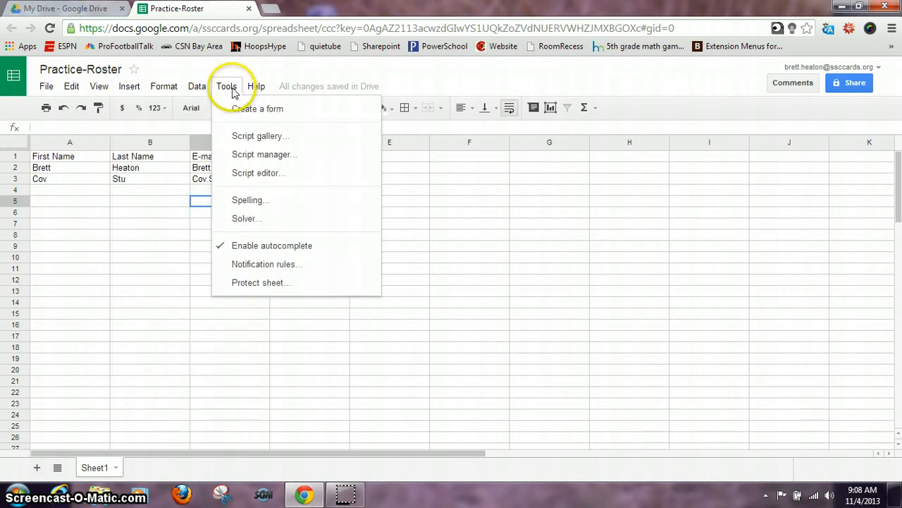
pyautogui.click(246, 135)
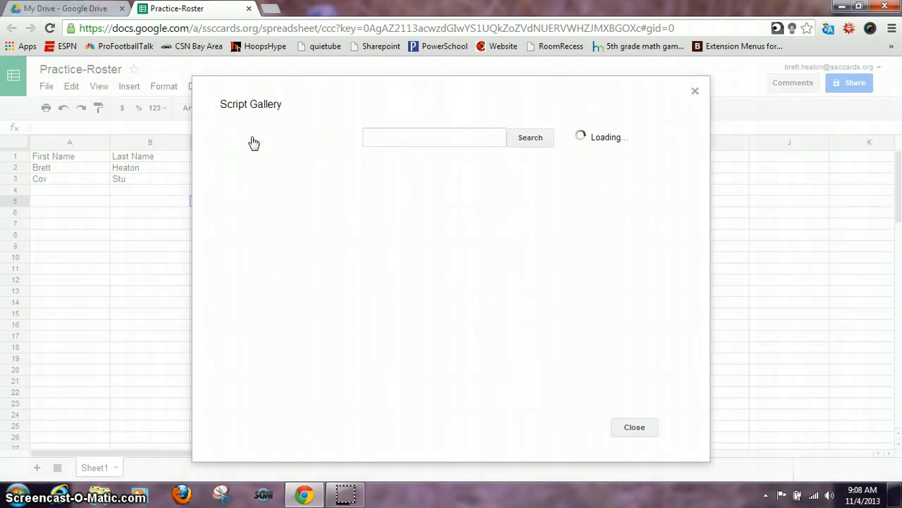
pyautogui.click(378, 137)
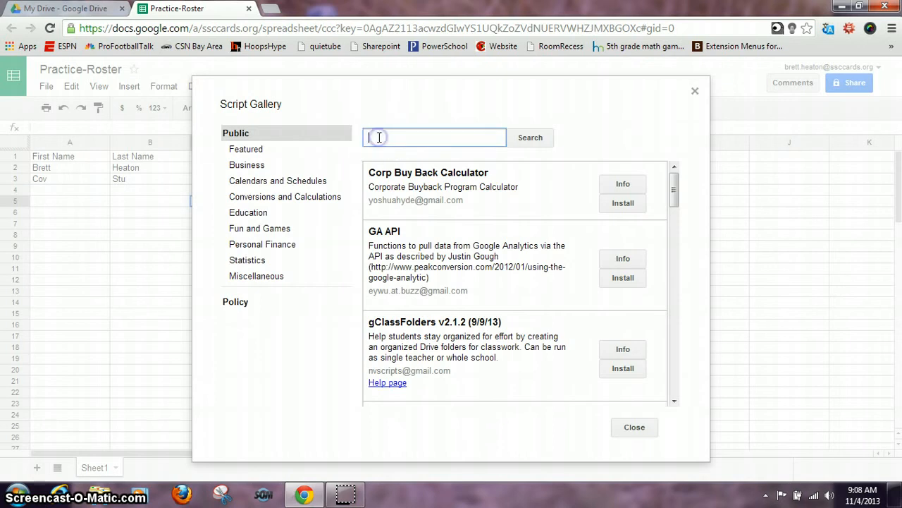
pyautogui.write('Doctopus')
pyautogui.press('Return')
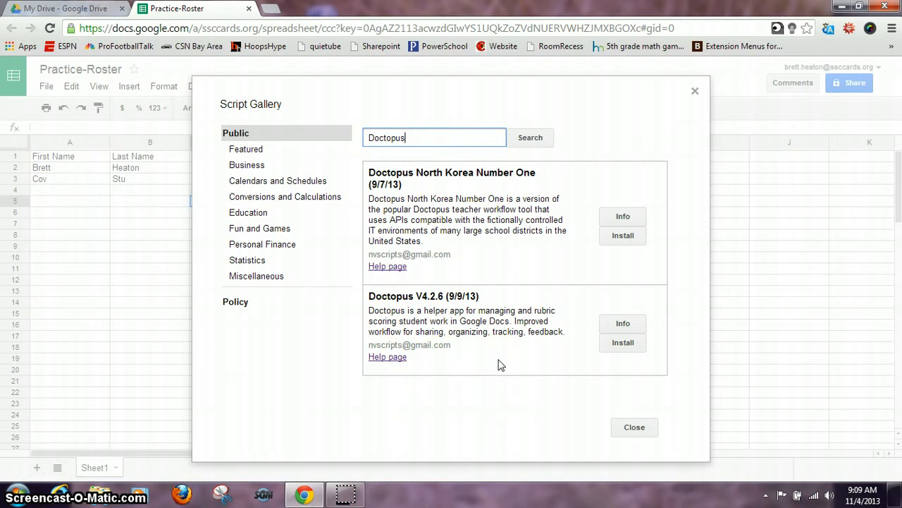
# - Install Doctopus V4.2.6, accept its permission request, and close the script gallery
pyautogui.click(625, 343)
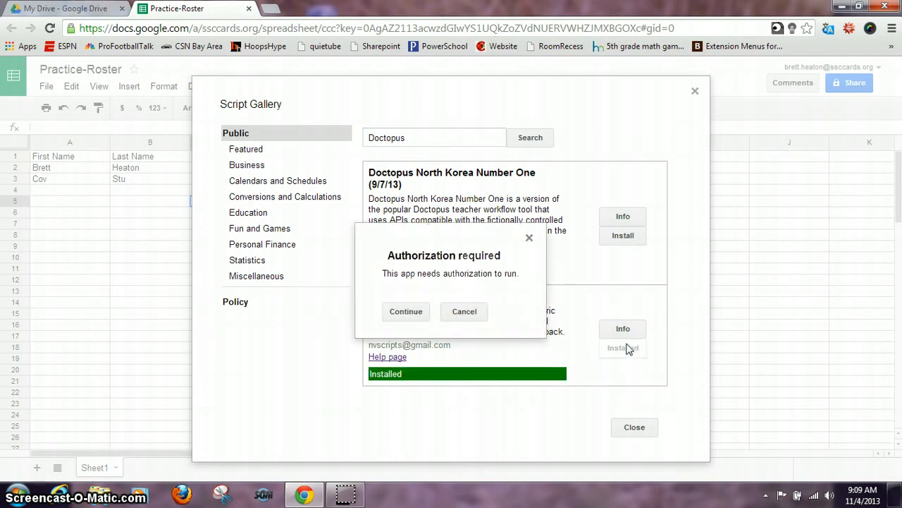
pyautogui.click(412, 316)
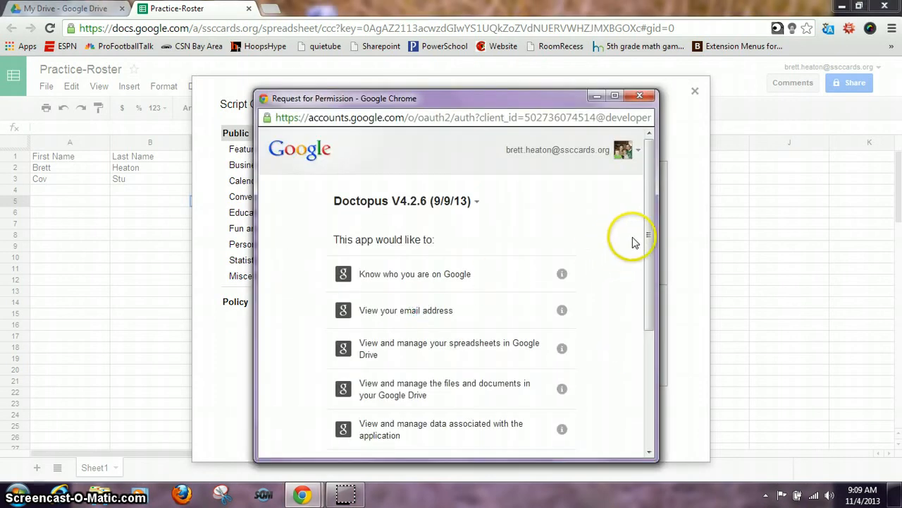
pyautogui.click(652, 237)
pyautogui.moveTo(652, 237); pyautogui.dragTo(654, 356)
pyautogui.click(549, 426)
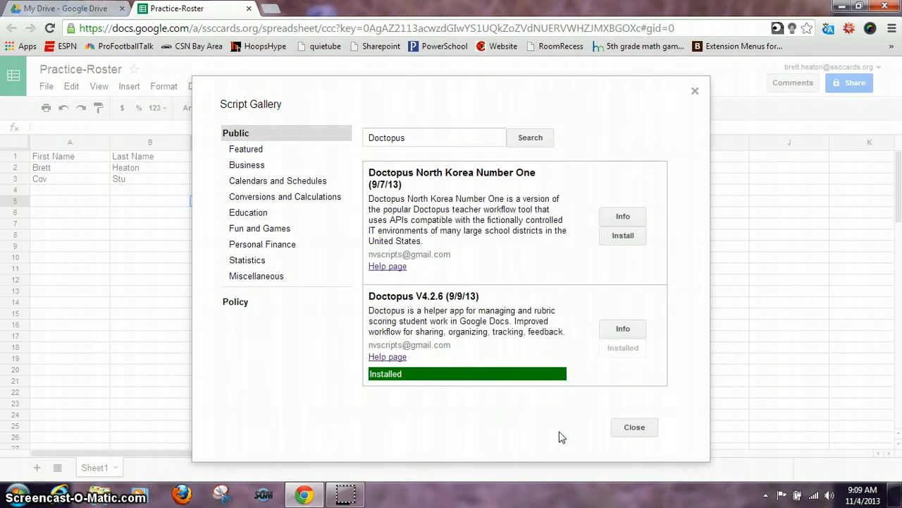
pyautogui.click(642, 436)
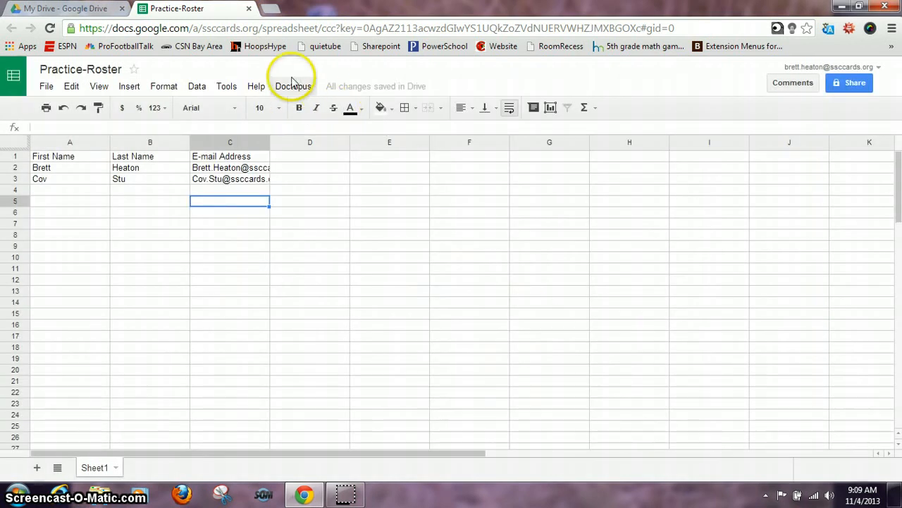
pyautogui.click(303, 86)
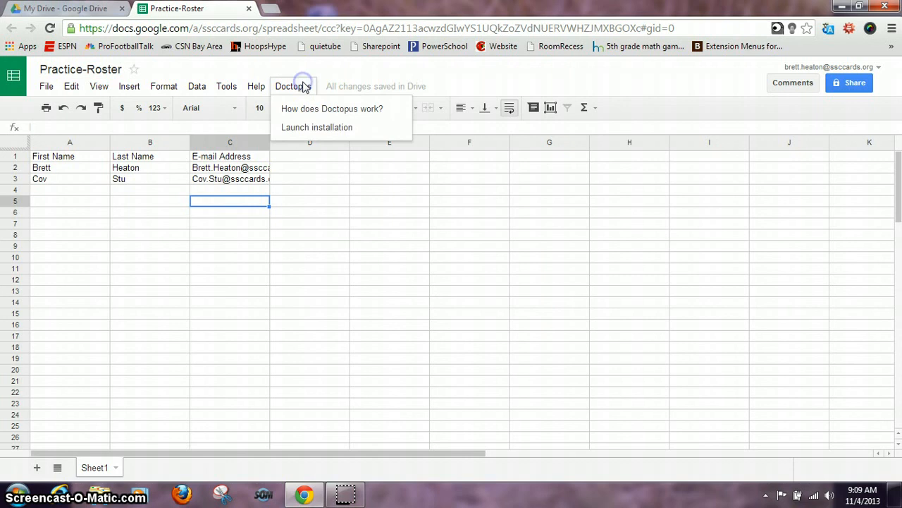
# - Launch the Doctopus installation wizard from the Doctopus menu
pyautogui.click(311, 134)
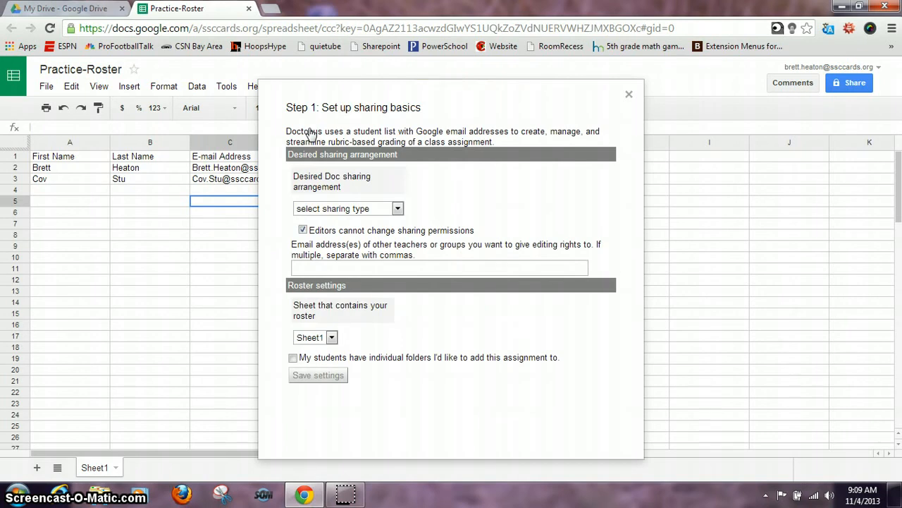
# - Set Doctopus sharing to 'individual - all the same' with student edit access and save
pyautogui.click(398, 209)
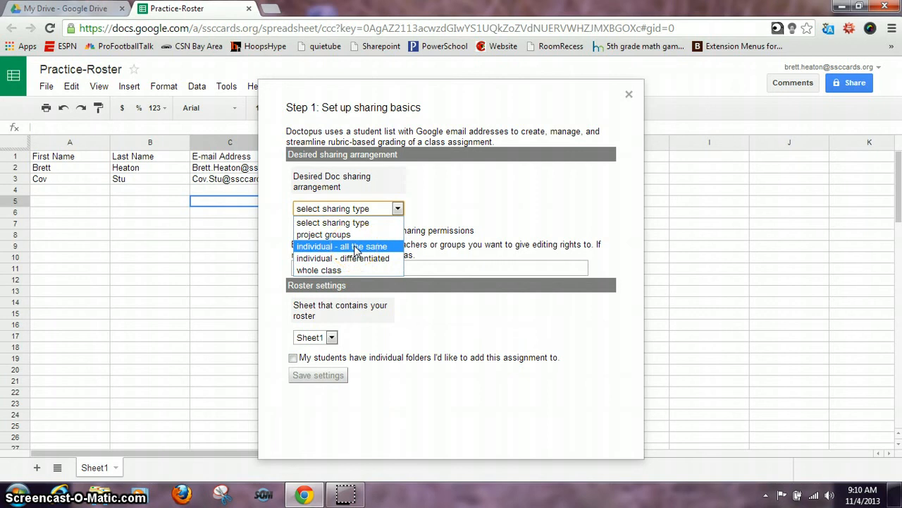
pyautogui.click(356, 248)
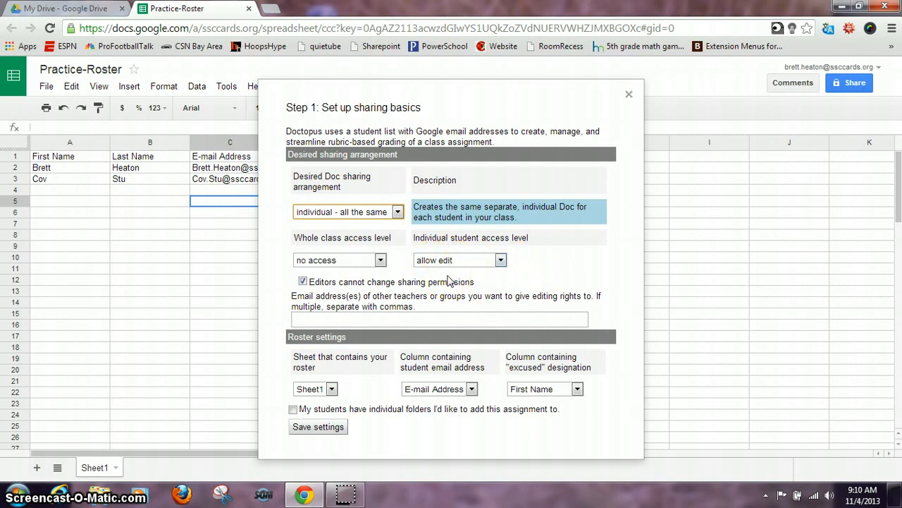
pyautogui.click(501, 265)
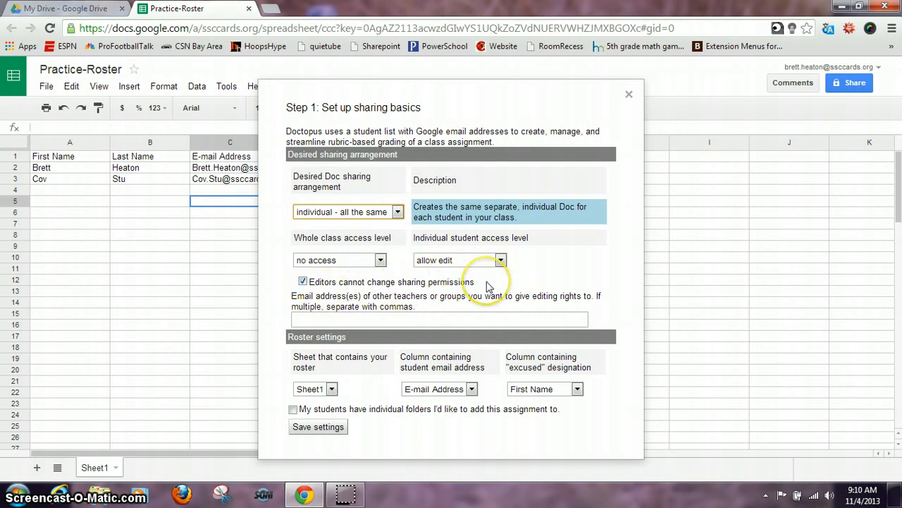
pyautogui.click(317, 320)
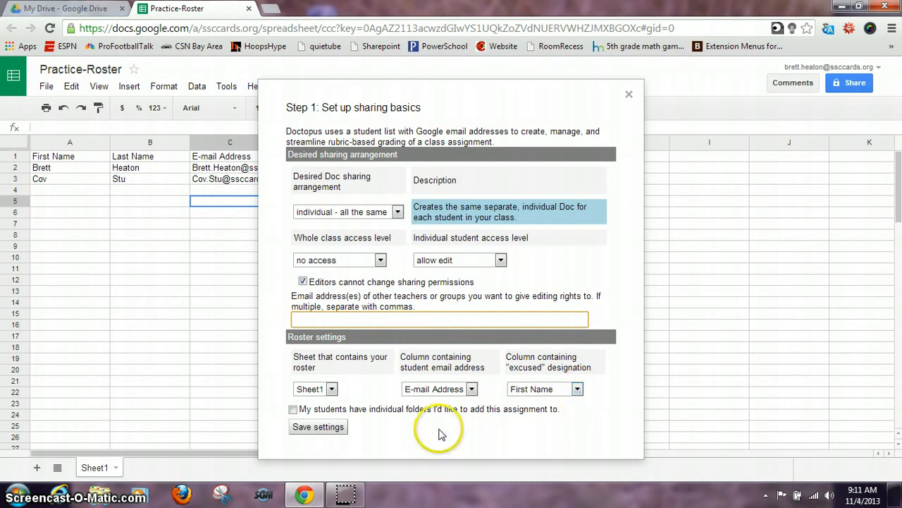
pyautogui.click(303, 426)
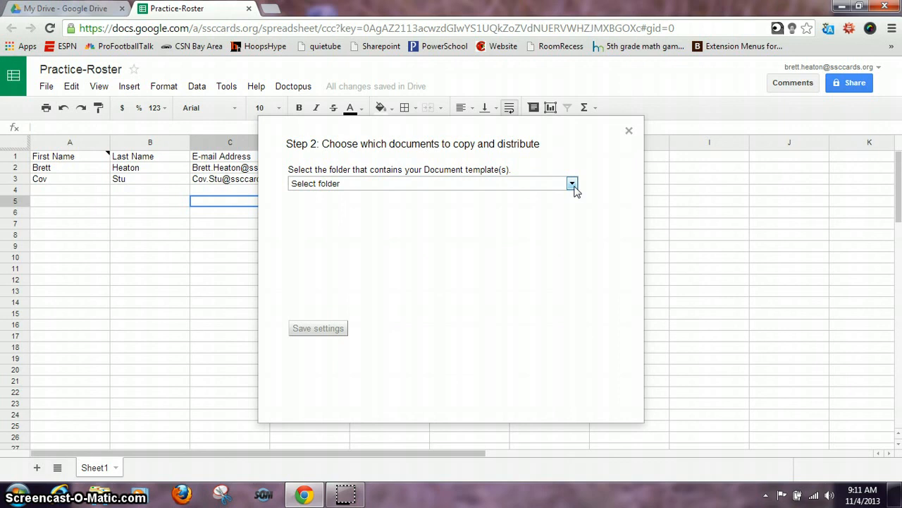
# - Choose 'Document - 1-Practice' from the 1-Practice folder as the template and save
pyautogui.click(572, 185)
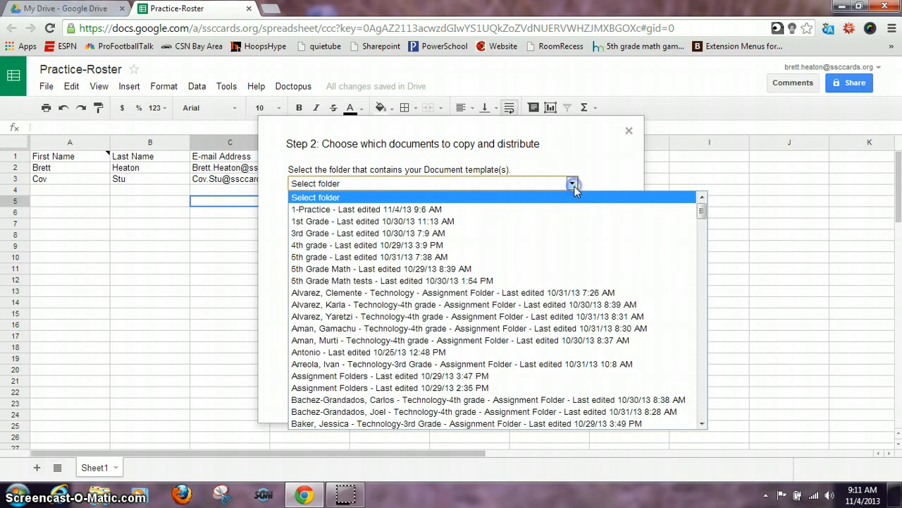
pyautogui.click(518, 215)
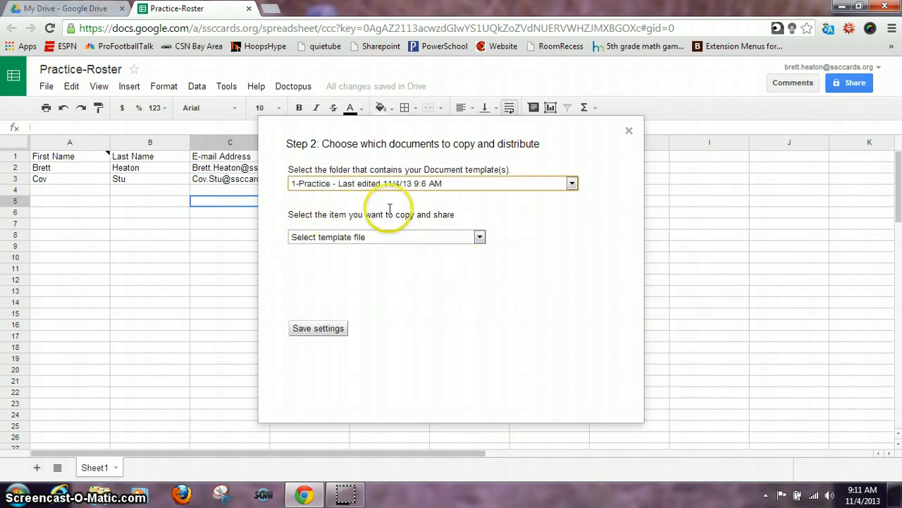
pyautogui.click(479, 237)
pyautogui.click(459, 262)
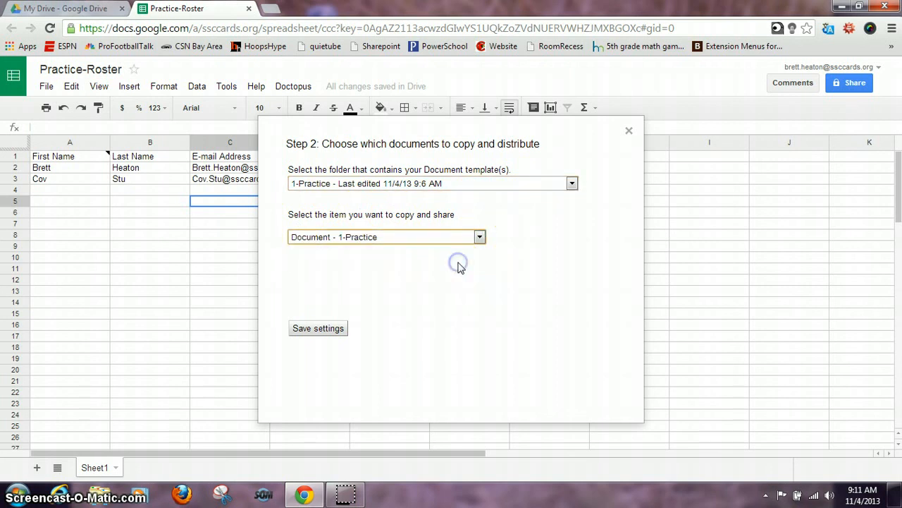
pyautogui.click(327, 330)
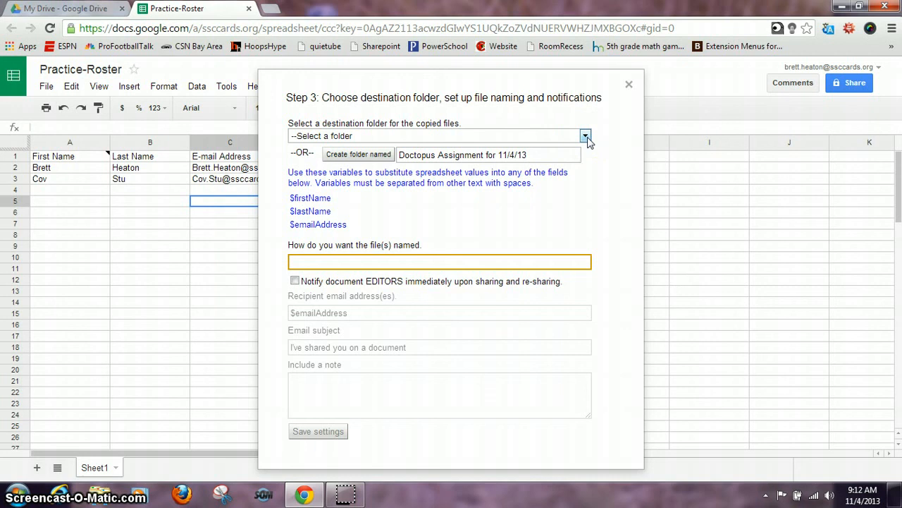
# - Create a new destination folder named 1-Practice for the copies
pyautogui.moveTo(540, 156); pyautogui.dragTo(405, 154)
pyautogui.write('1-Practic')
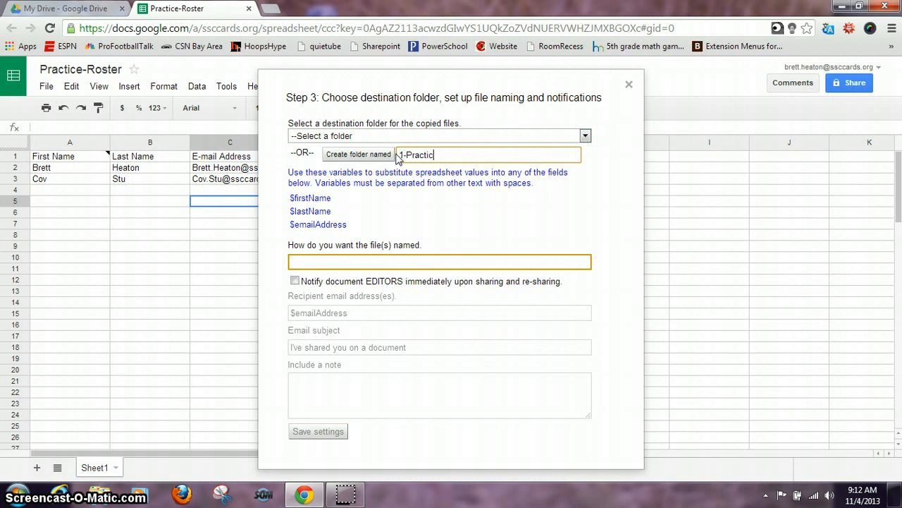
pyautogui.write('e')
pyautogui.click(368, 154)
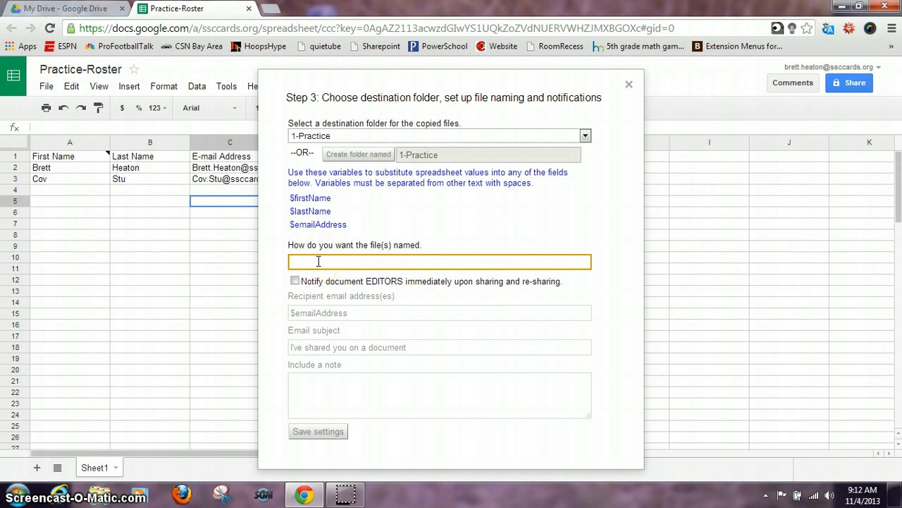
# - Name the copies "$firstName's practice" and save the step 3 settings
pyautogui.moveTo(289, 198); pyautogui.dragTo(335, 199)
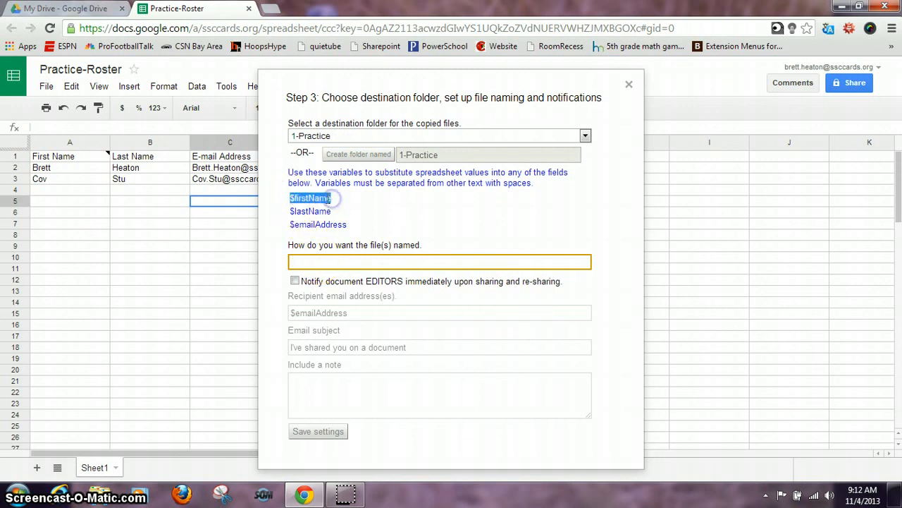
pyautogui.rightClick(325, 201)
pyautogui.click(357, 210)
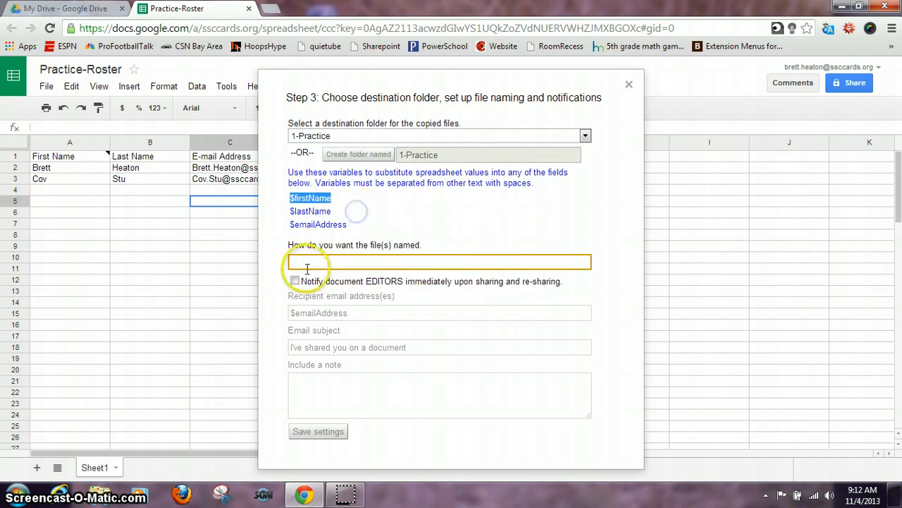
pyautogui.click(304, 263)
pyautogui.hotkey('ctrl', 'v')
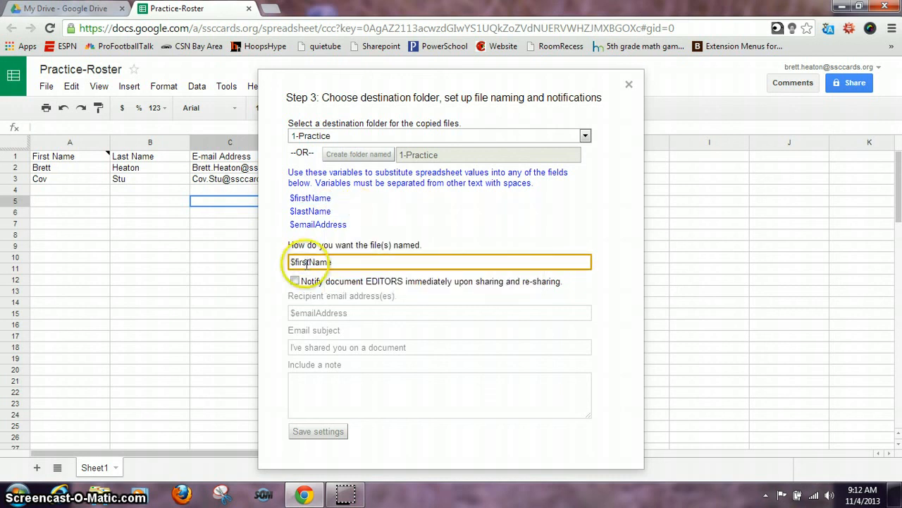
pyautogui.write("'s ")
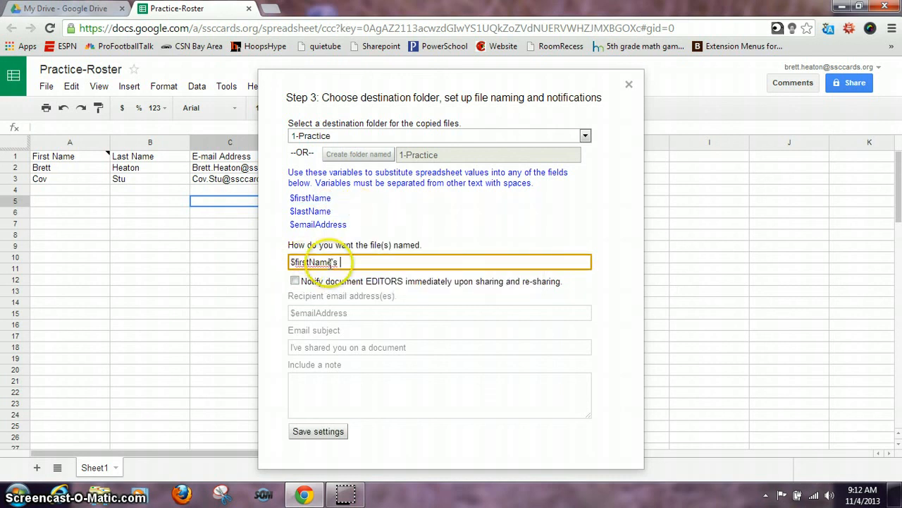
pyautogui.write('practice')
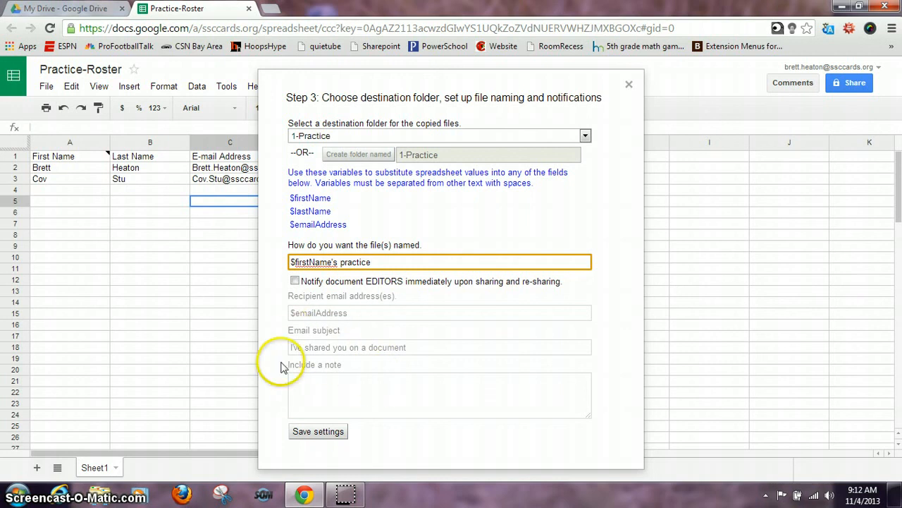
pyautogui.click(318, 431)
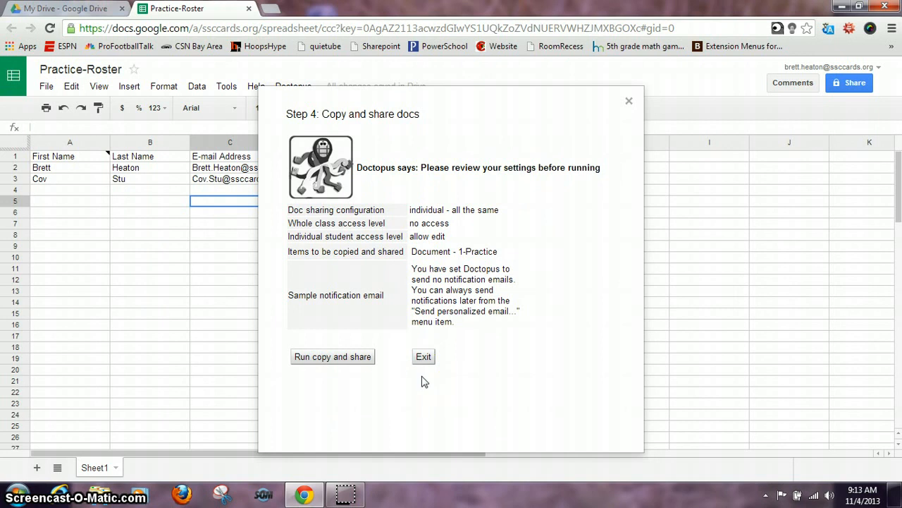
# - Run Doctopus's copy and share to create and share each student's practice Doc
pyautogui.click(358, 359)
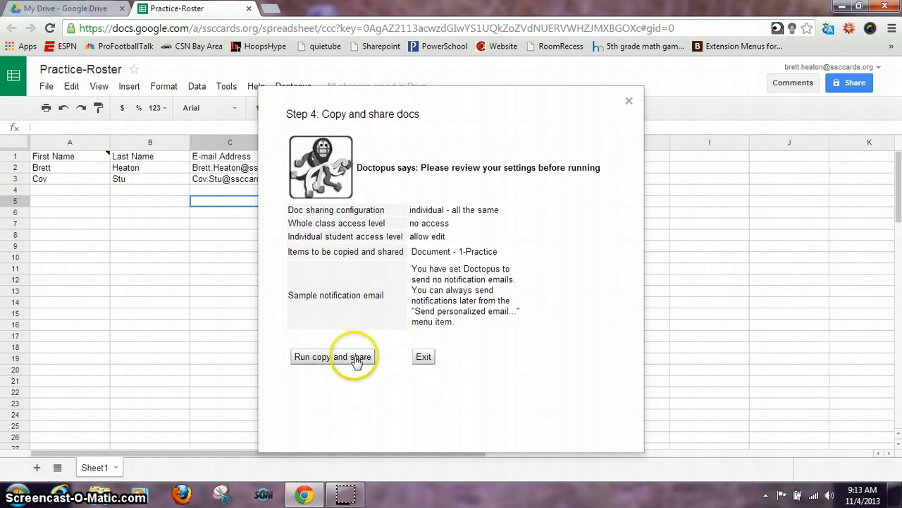
pyautogui.click(357, 359)
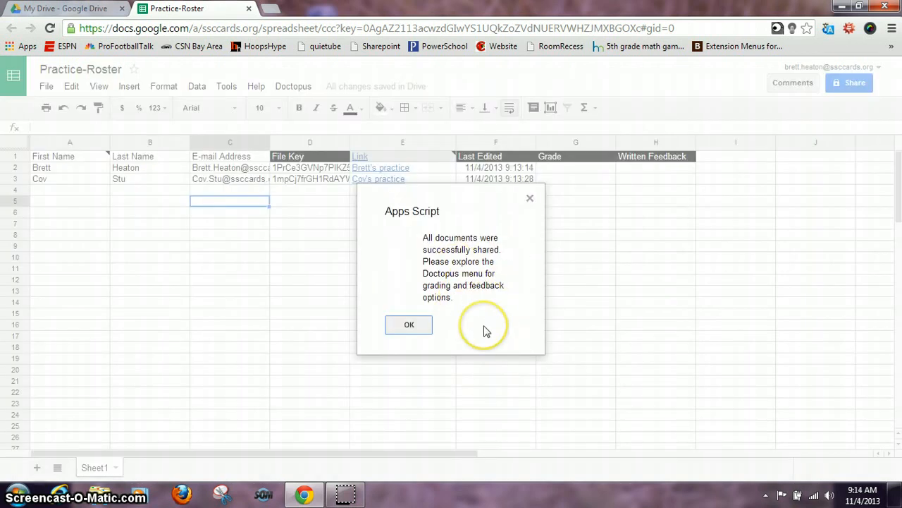
# - Dismiss the success notice and open the first student's practice Doc from the link in E2
pyautogui.click(409, 325)
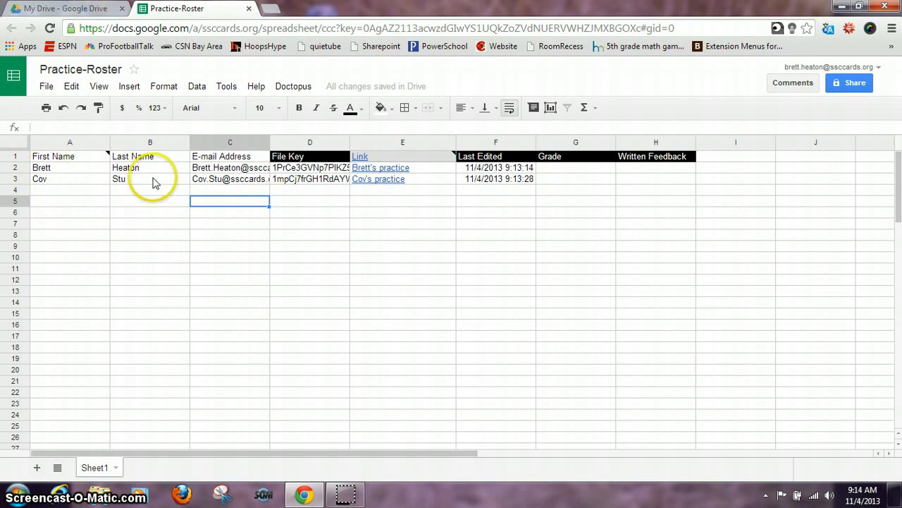
pyautogui.click(383, 169)
pyautogui.click(455, 191)
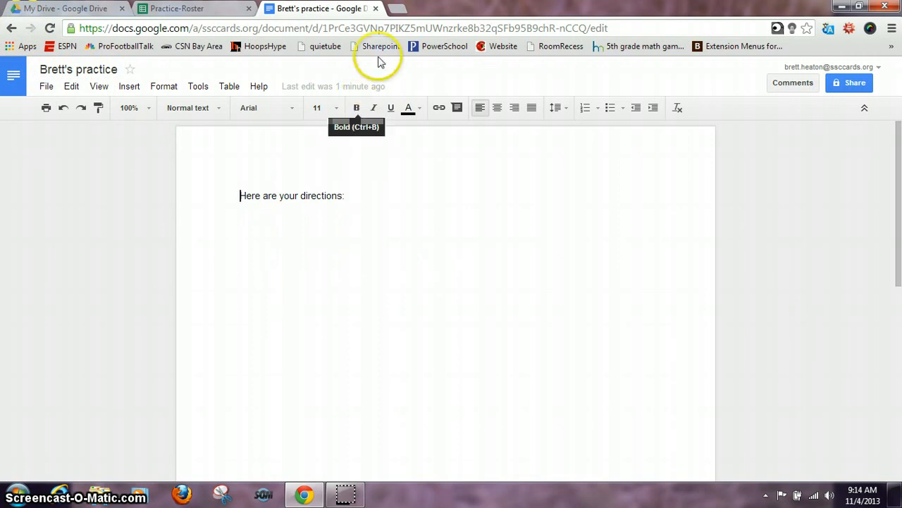
# - Close the first student's practice Doc tab to return to the Practice-Roster sheet
pyautogui.click(47, 87)
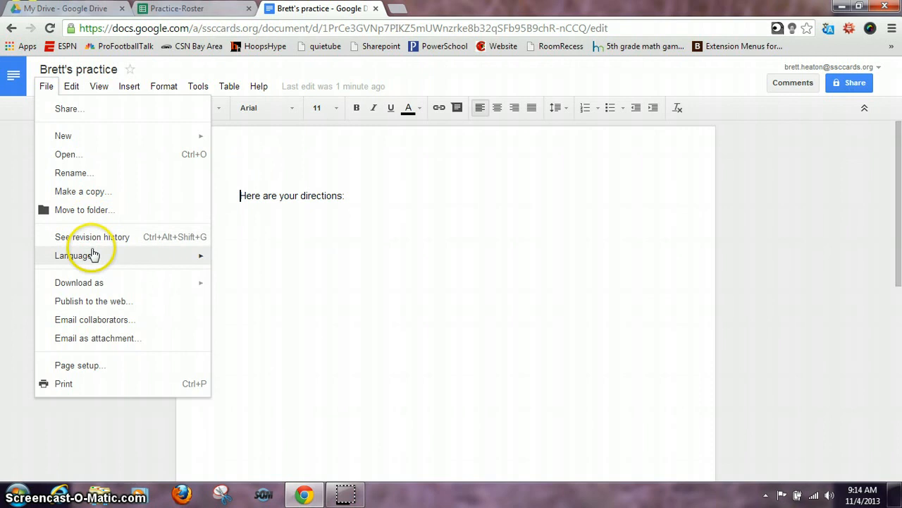
pyautogui.click(356, 200)
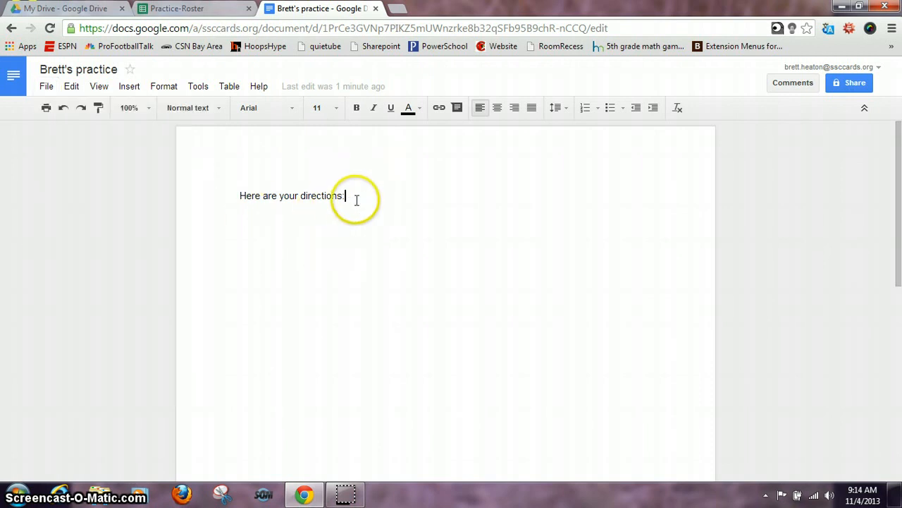
pyautogui.click(377, 9)
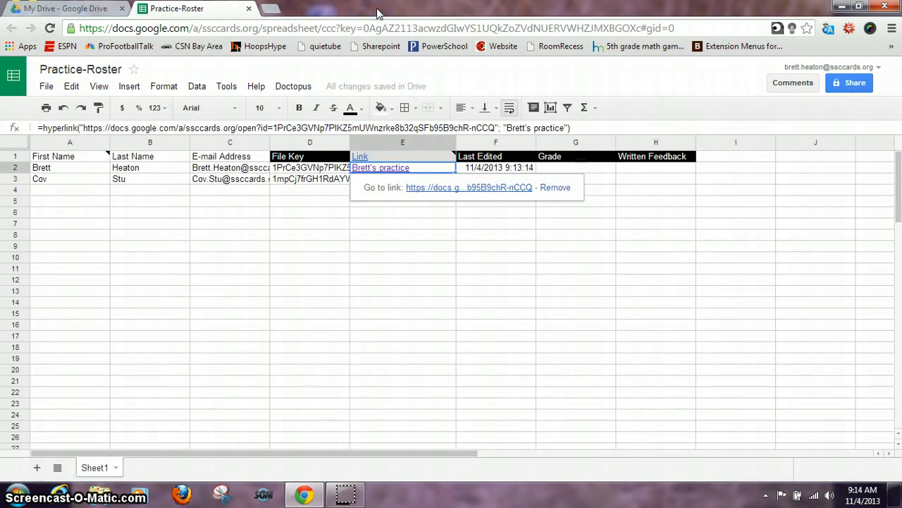
pyautogui.click(303, 90)
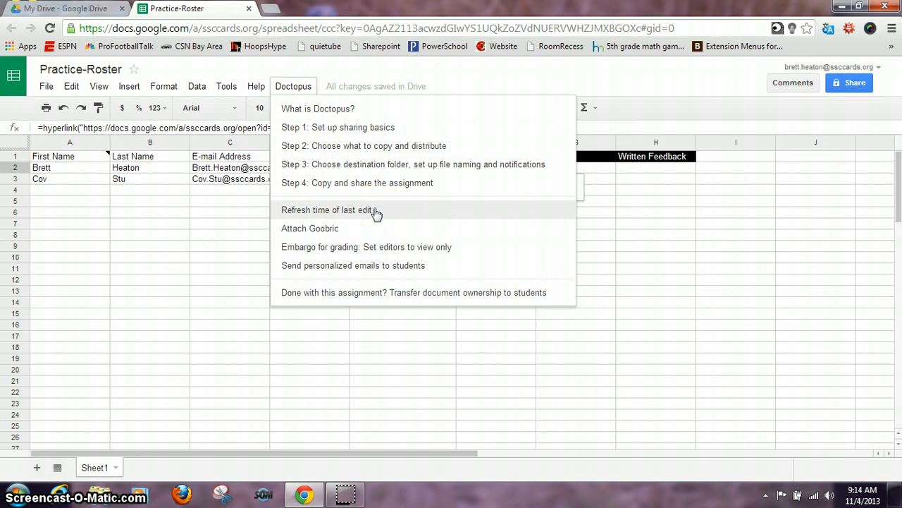
pyautogui.click(337, 229)
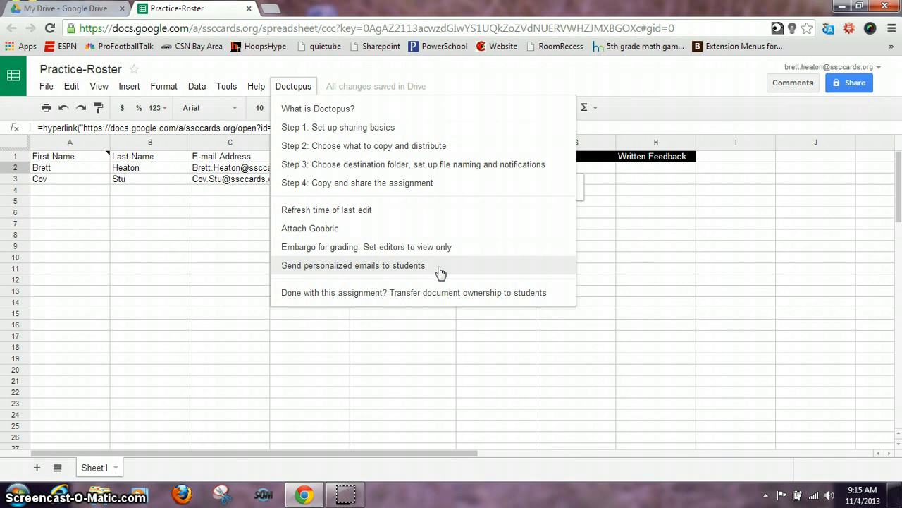
pyautogui.click(421, 319)
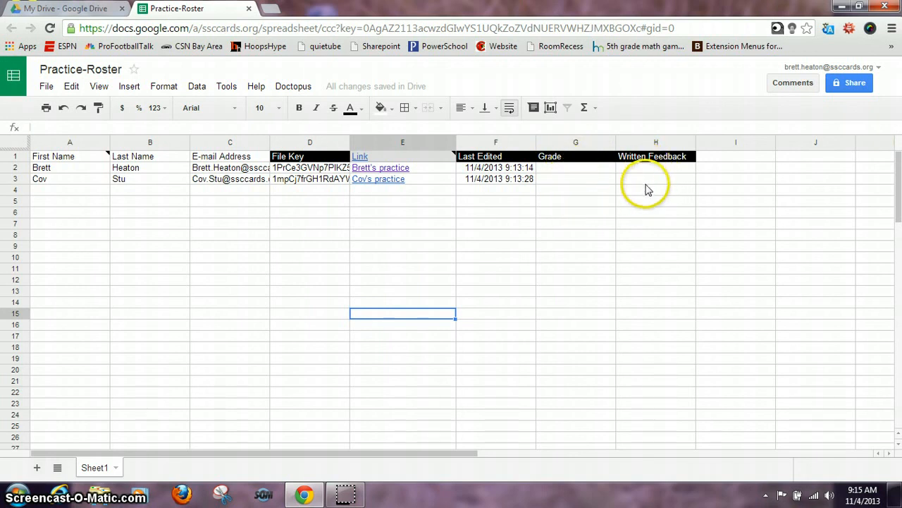
pyautogui.moveTo(345, 496)
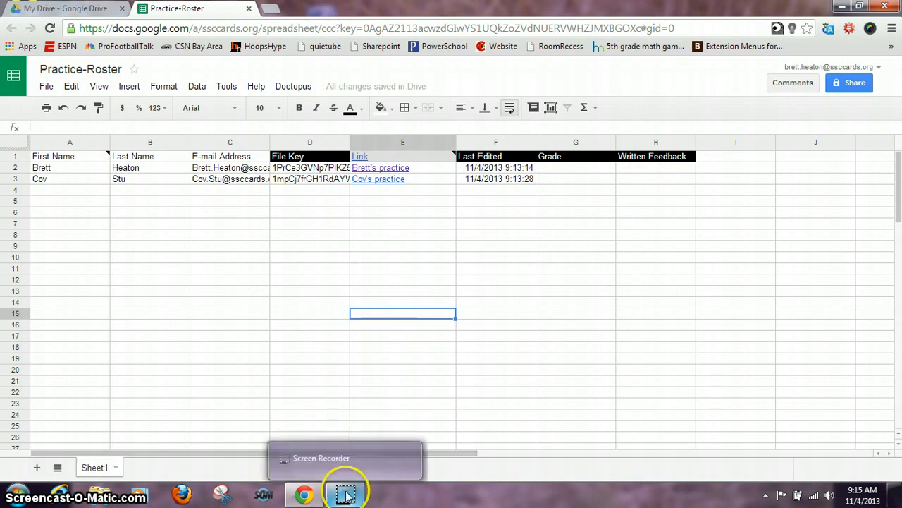